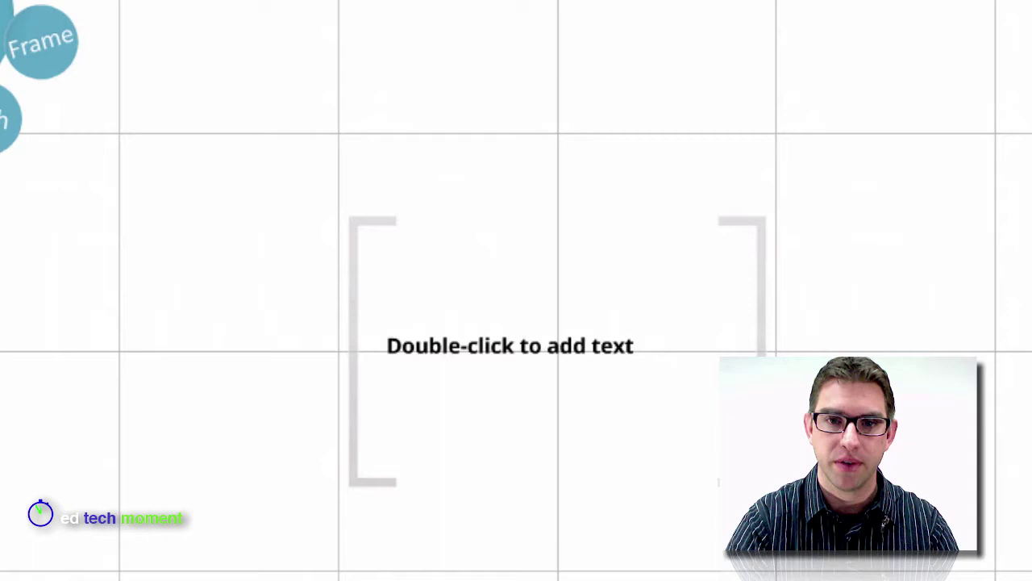
Step: Add the text "Main Topic" inside the bracket frame
{"action": "double_click", "coordinate": [498, 353]}
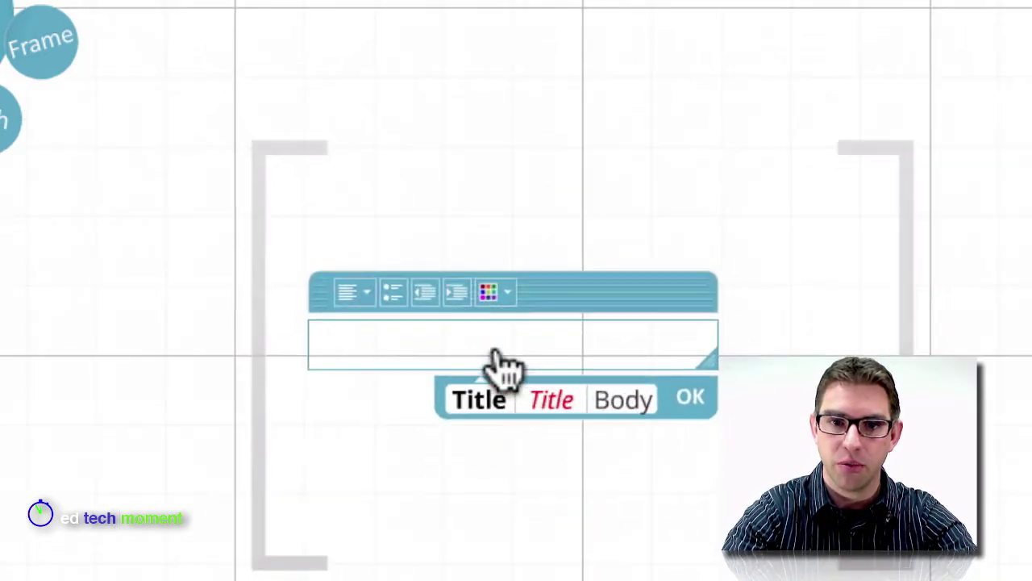
{"action": "type", "text": "Ma"}
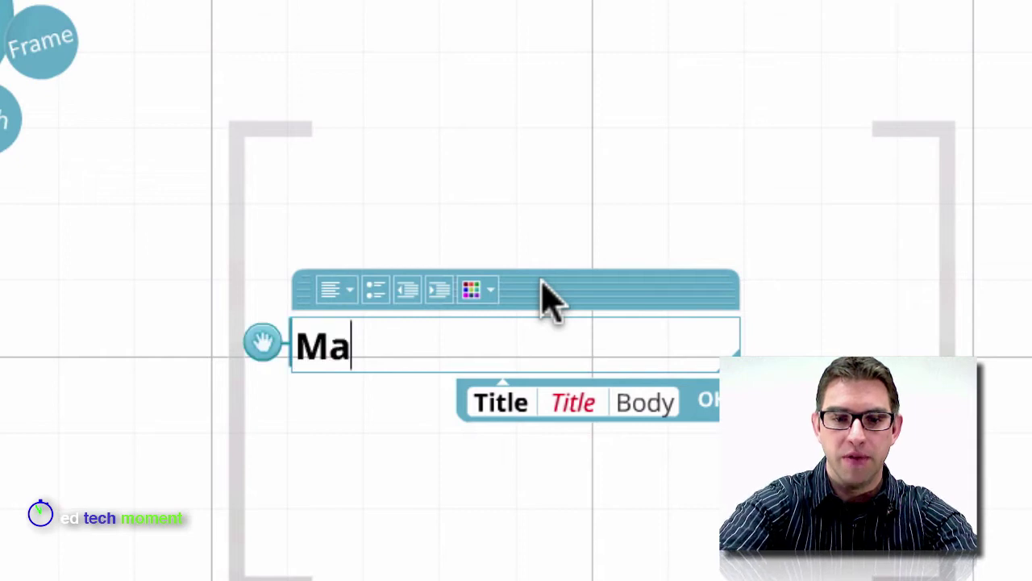
{"action": "type", "text": "in Topi"}
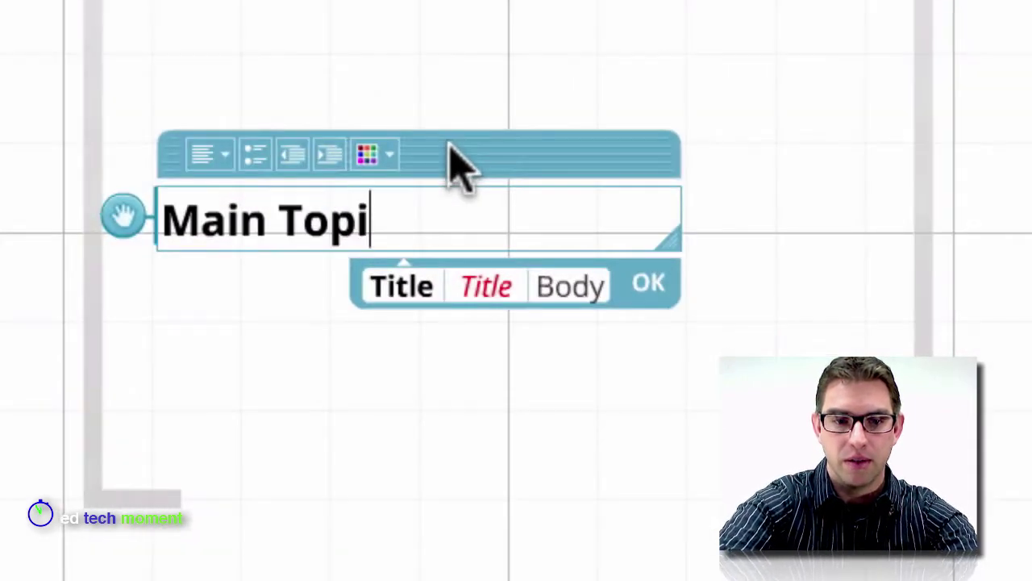
{"action": "type", "text": "c"}
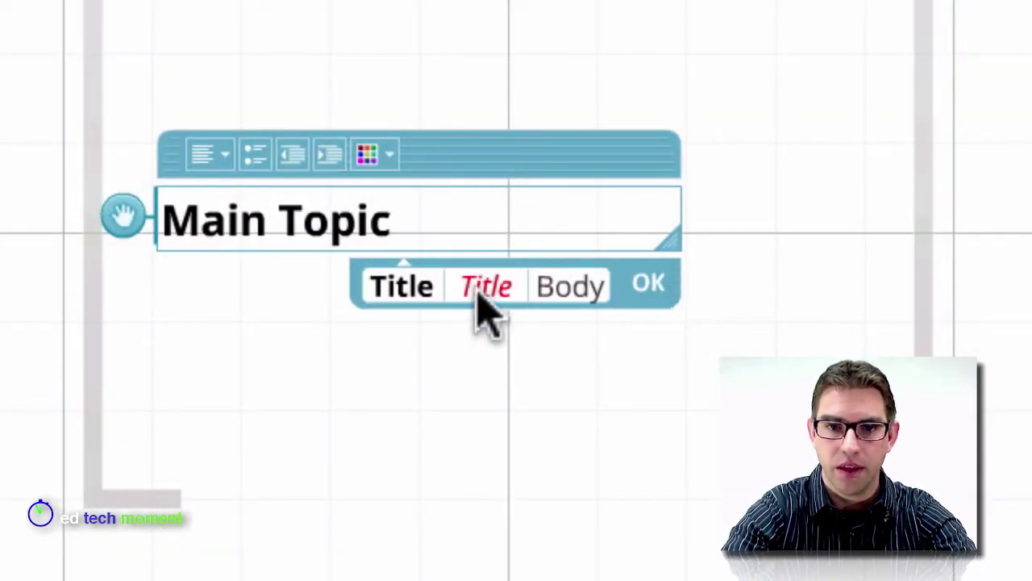
Step: Try the red italic Title and Body styles on the Main Topic text and restore the bold black Title style
{"action": "left_click", "coordinate": [406, 289]}
{"action": "left_click", "coordinate": [477, 286]}
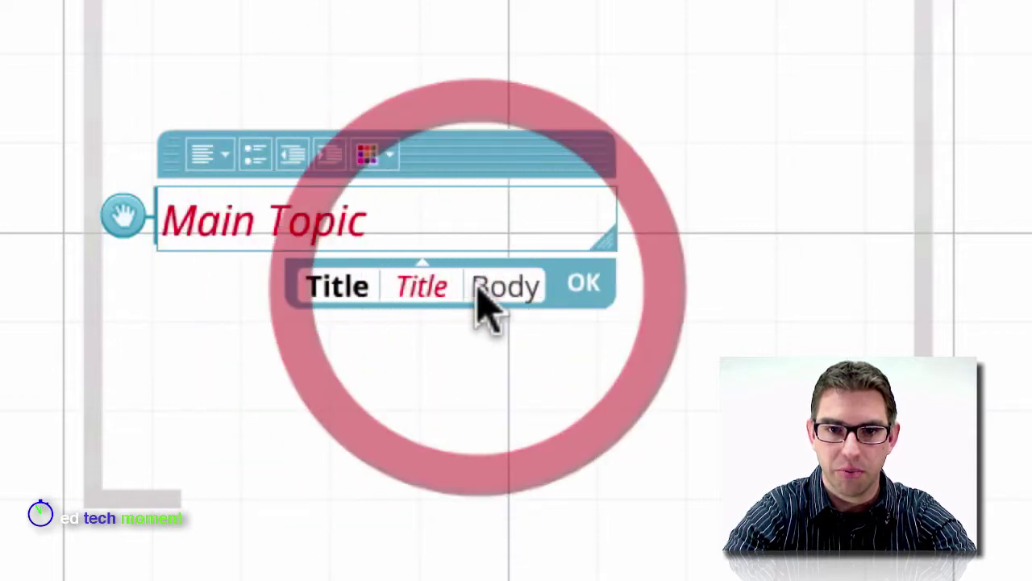
{"action": "left_click", "coordinate": [516, 289]}
{"action": "left_click", "coordinate": [452, 287]}
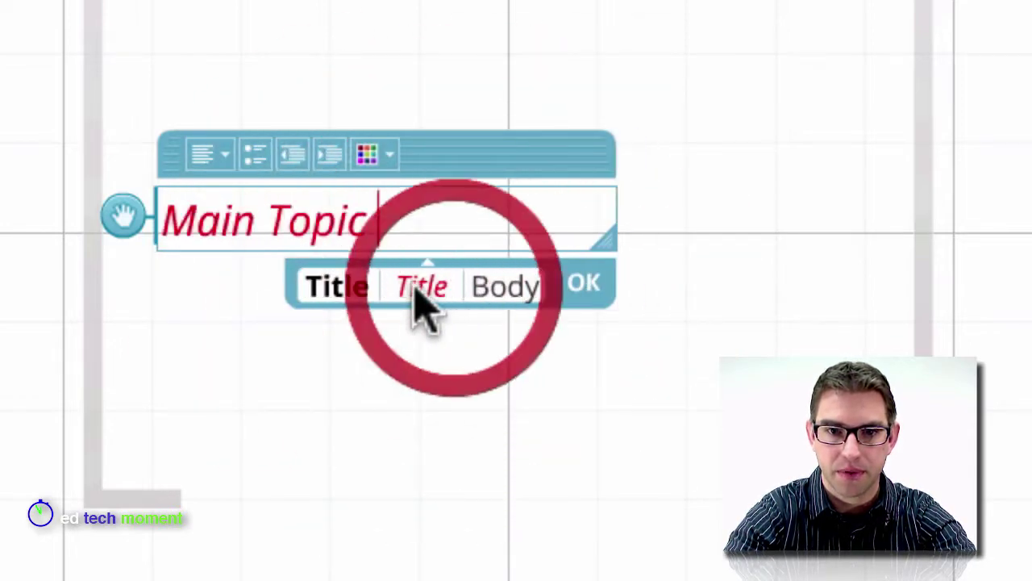
{"action": "left_click", "coordinate": [333, 286]}
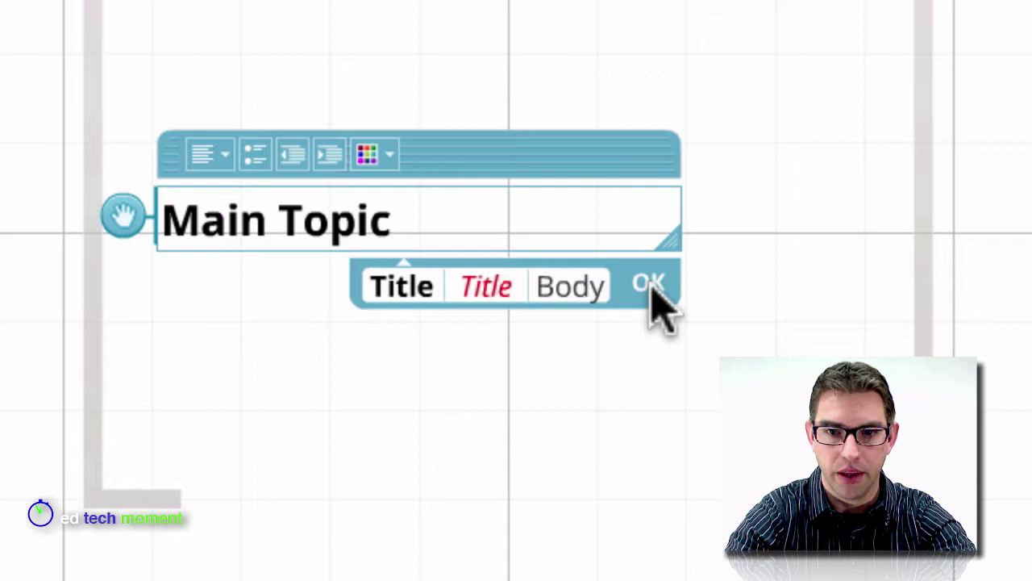
Step: Color the Main Topic text dark teal, and enlarge and tilt it upward across the upper part of the frame
{"action": "left_click", "coordinate": [216, 154]}
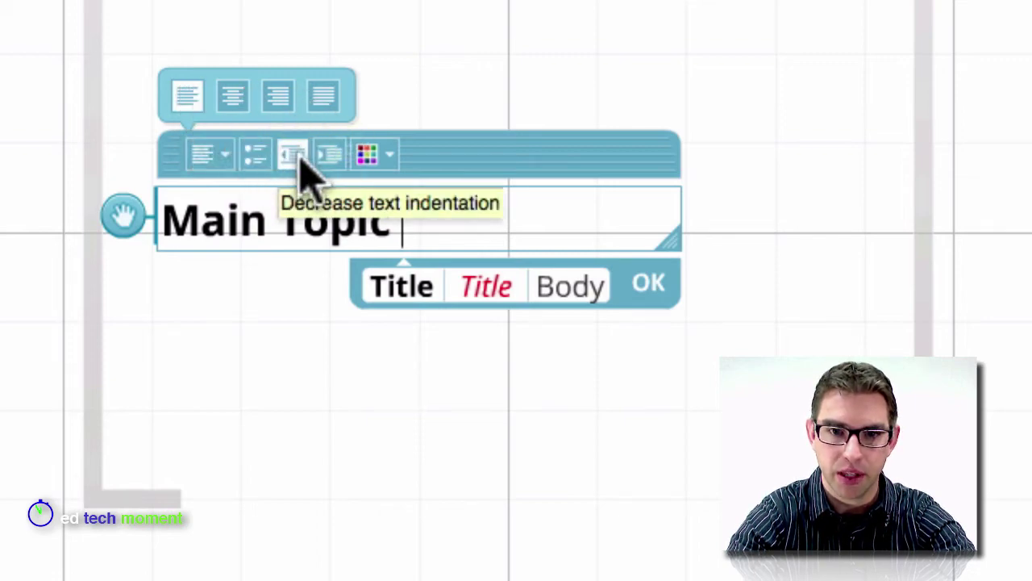
{"action": "left_click", "coordinate": [388, 155]}
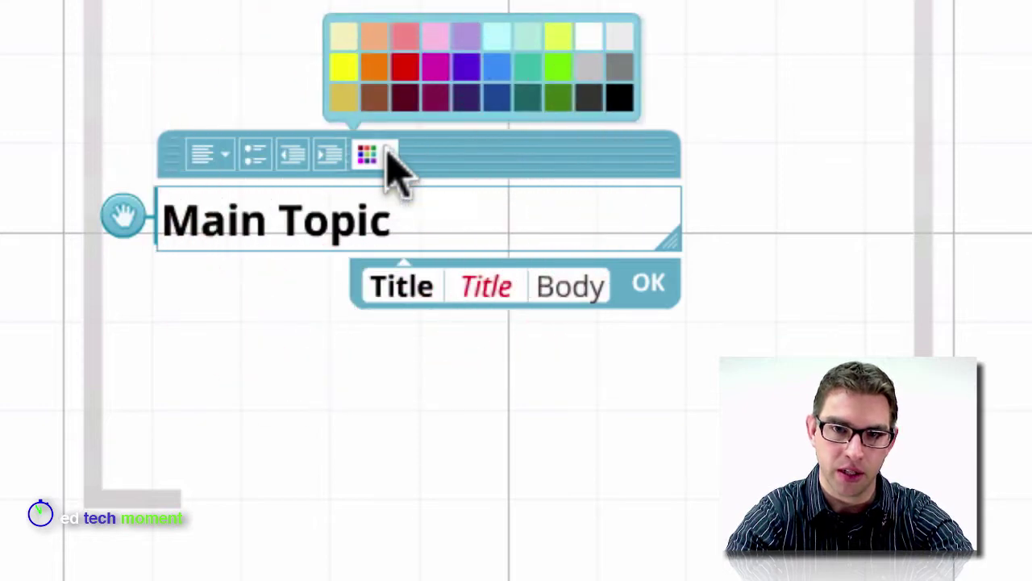
{"action": "triple_click", "coordinate": [309, 211]}
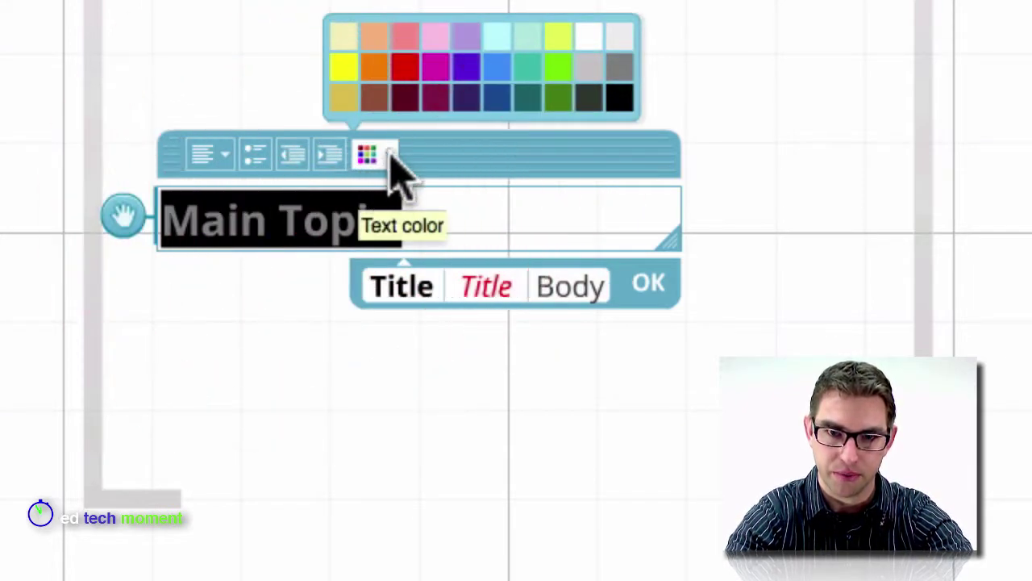
{"action": "left_click", "coordinate": [529, 94]}
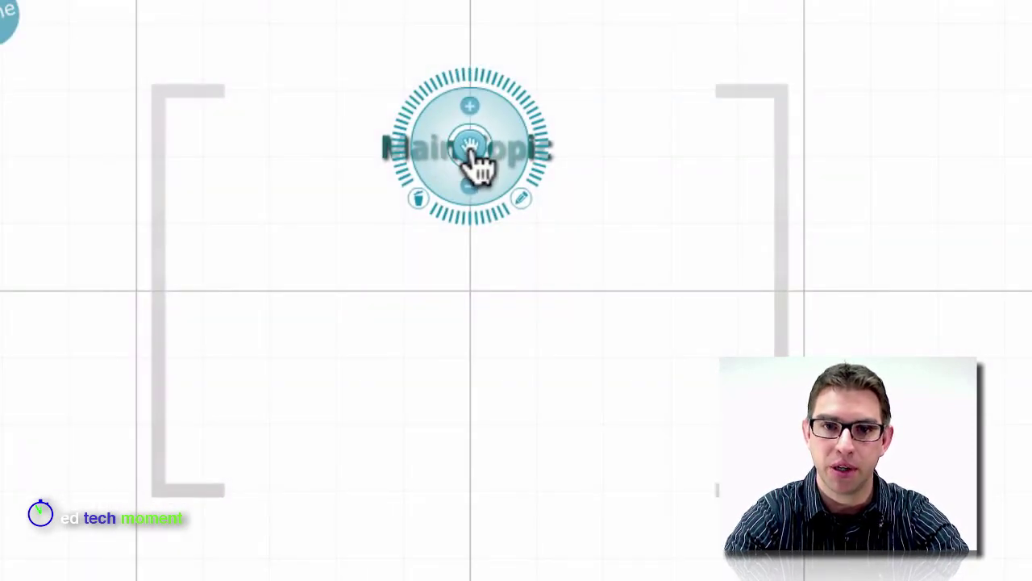
{"action": "mouse_move", "coordinate": [480, 165]}
{"action": "left_mouse_down"}
{"action": "mouse_move", "coordinate": [357, 166]}
{"action": "mouse_move", "coordinate": [491, 157]}
{"action": "mouse_move", "coordinate": [483, 161]}
{"action": "left_mouse_up"}
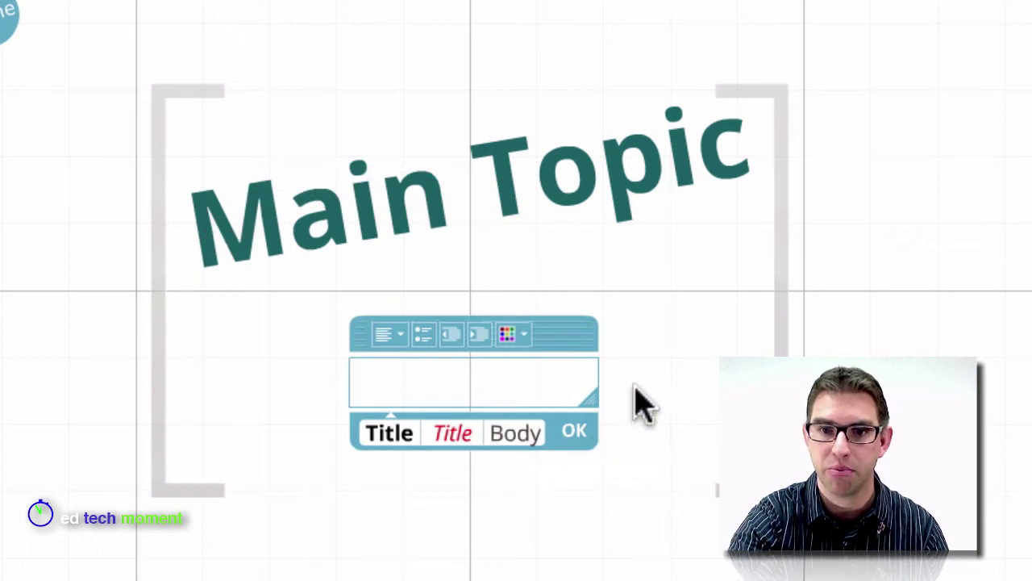
Step: Add the text "Subtopic 1" below the Main Topic heading in the red italic Title style
{"action": "left_click", "coordinate": [636, 403]}
{"action": "left_click", "coordinate": [369, 376]}
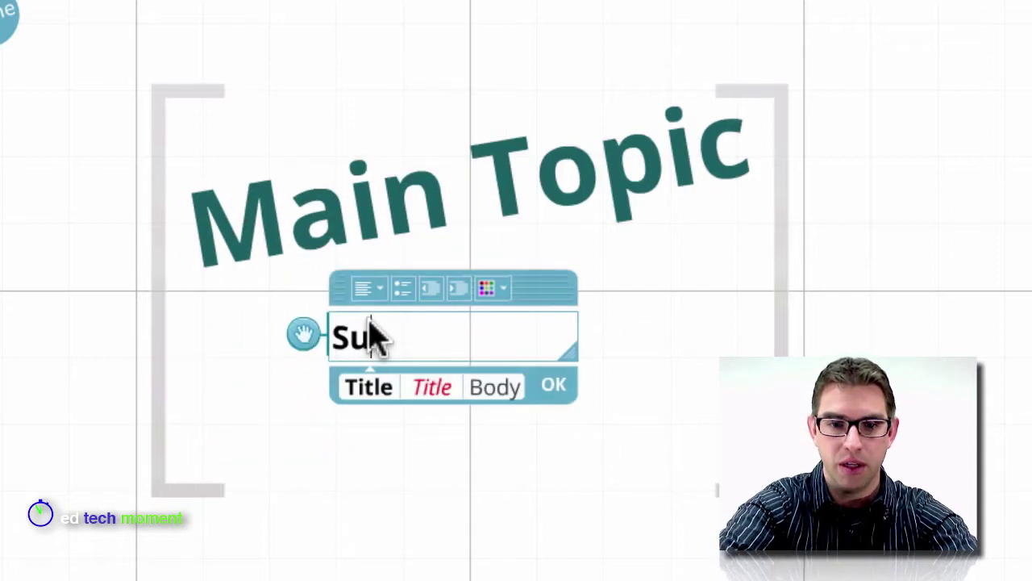
{"action": "type", "text": "btopic 1"}
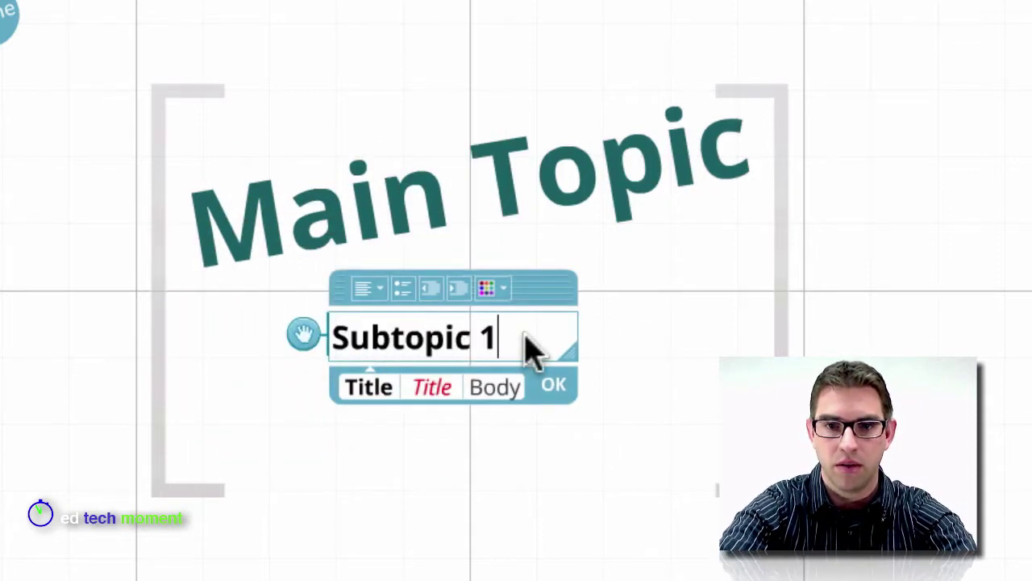
{"action": "left_click", "coordinate": [435, 390]}
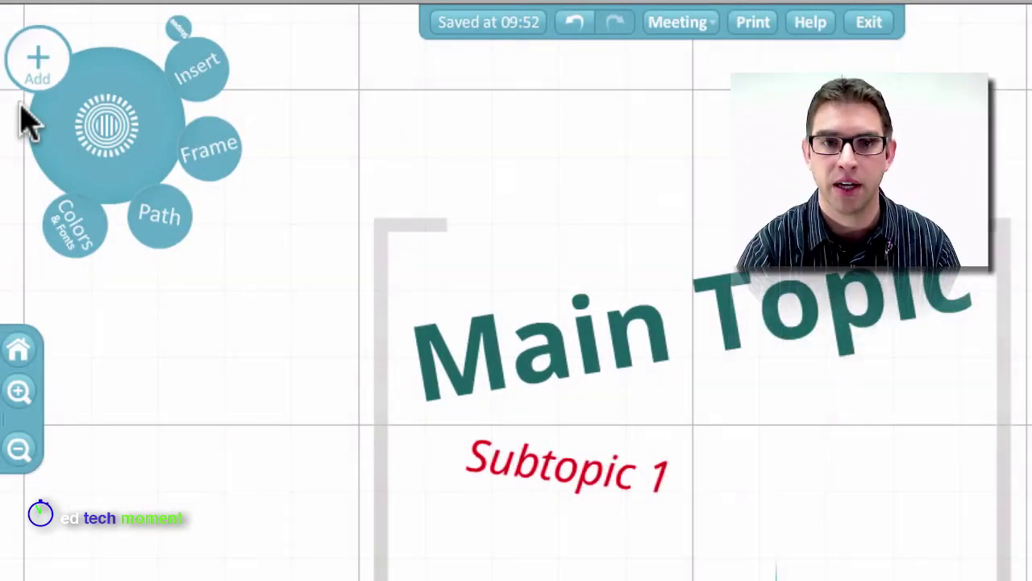
Step: Draw an arrow shape pointing from the Main Topic heading down to Subtopic 1
{"action": "left_click", "coordinate": [202, 77]}
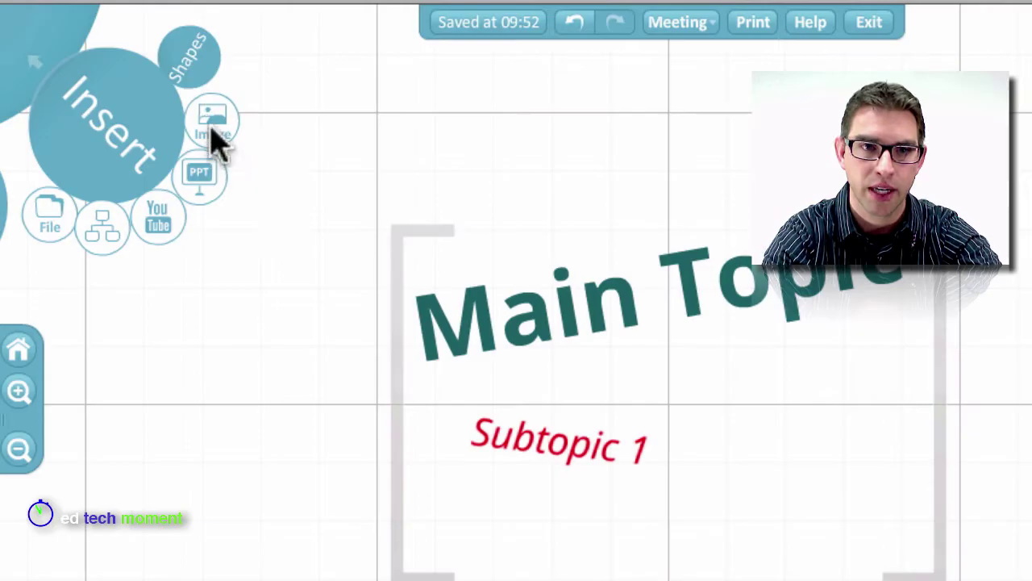
{"action": "left_click", "coordinate": [189, 71]}
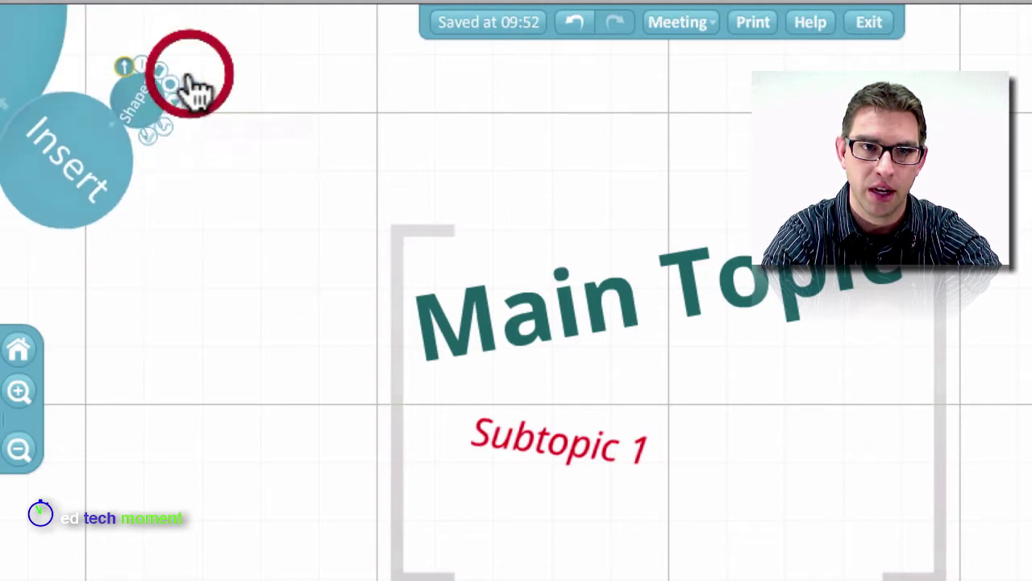
{"action": "left_click", "coordinate": [177, 56]}
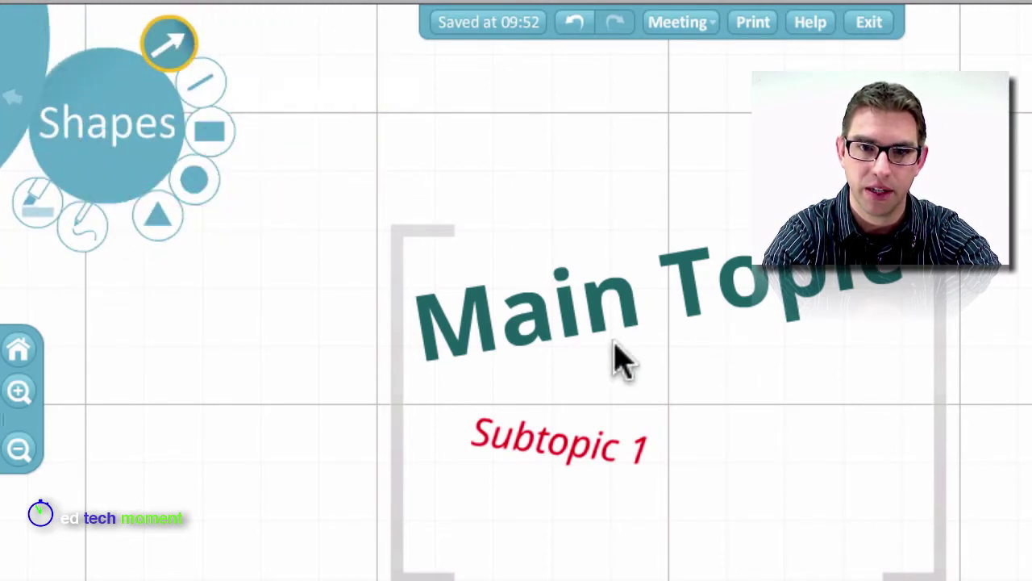
{"action": "left_click_drag", "start_coordinate": [613, 355], "coordinate": [577, 422]}
{"action": "left_click", "coordinate": [607, 393]}
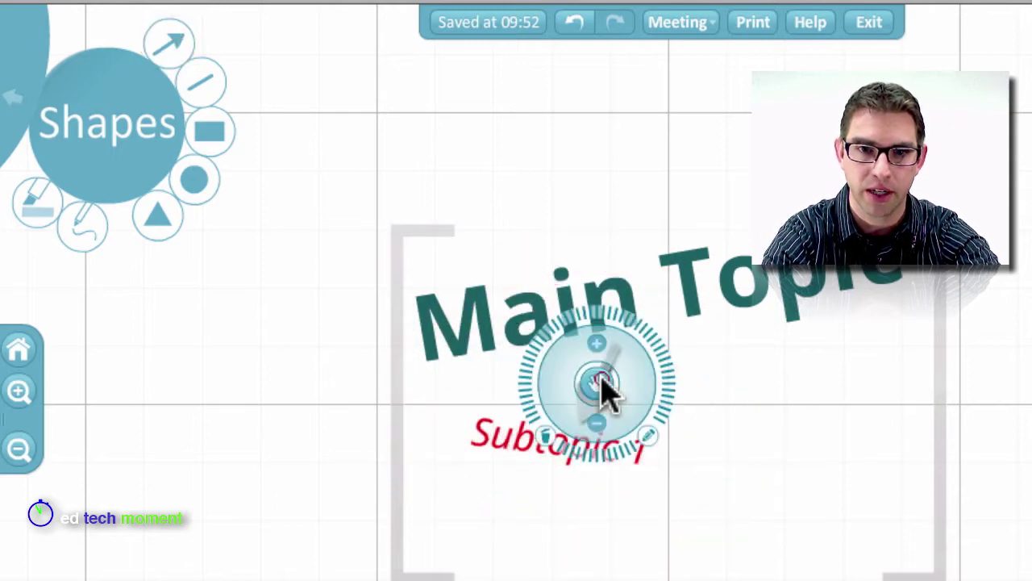
{"action": "left_click", "coordinate": [702, 258]}
{"action": "left_click", "coordinate": [621, 342]}
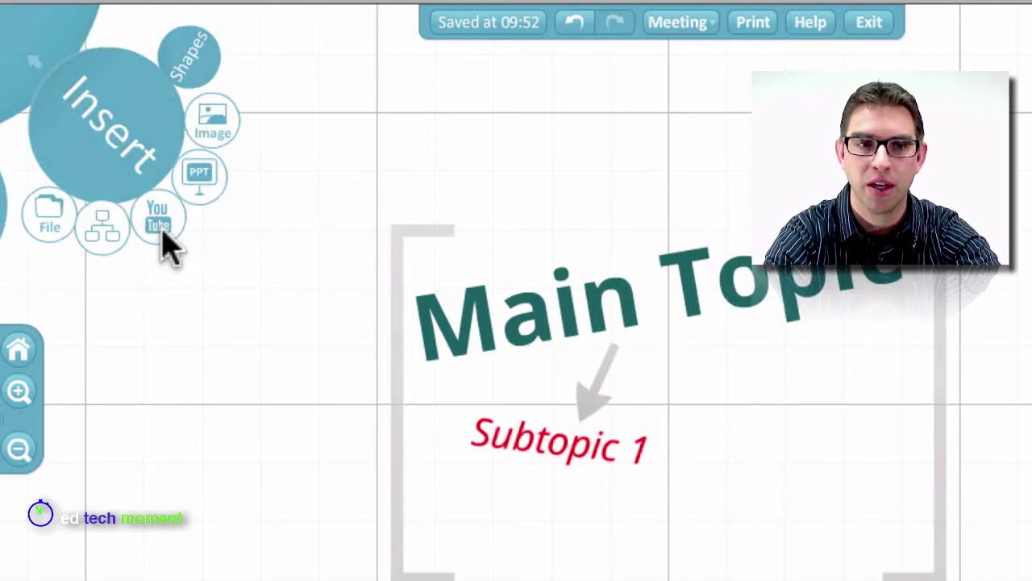
Step: Insert the black-and-white photo of two seated men, shrink and tilt it, and place it beneath the right end of the heading
{"action": "left_click", "coordinate": [219, 129]}
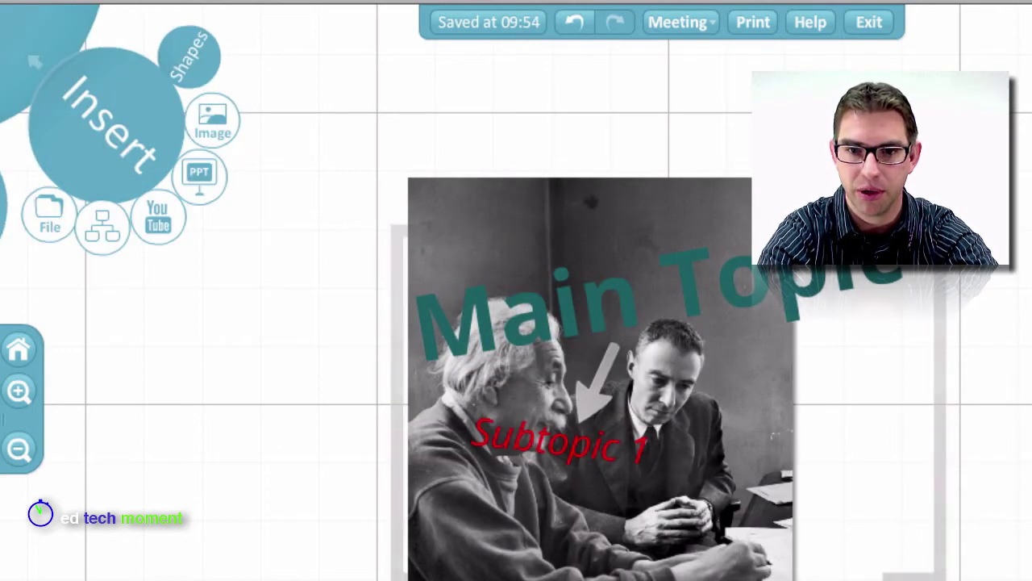
{"action": "left_click", "coordinate": [627, 410]}
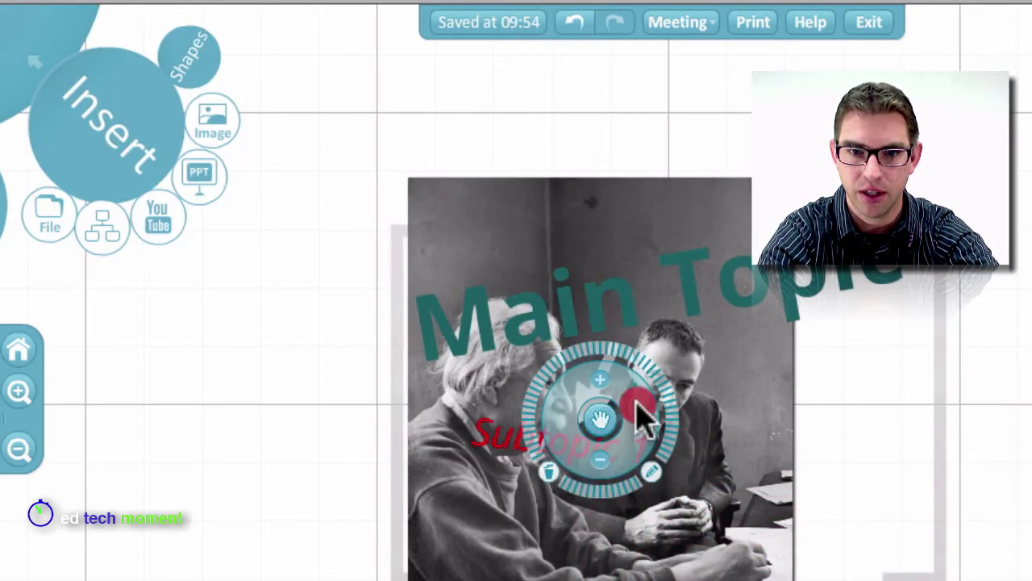
{"action": "left_click", "coordinate": [623, 413]}
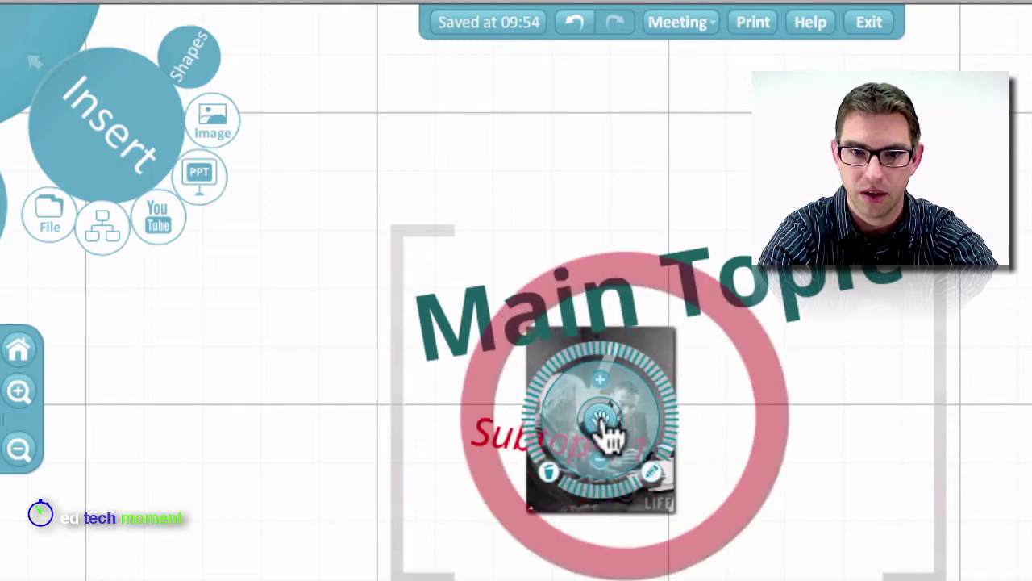
{"action": "left_click_drag", "start_coordinate": [606, 426], "coordinate": [830, 433]}
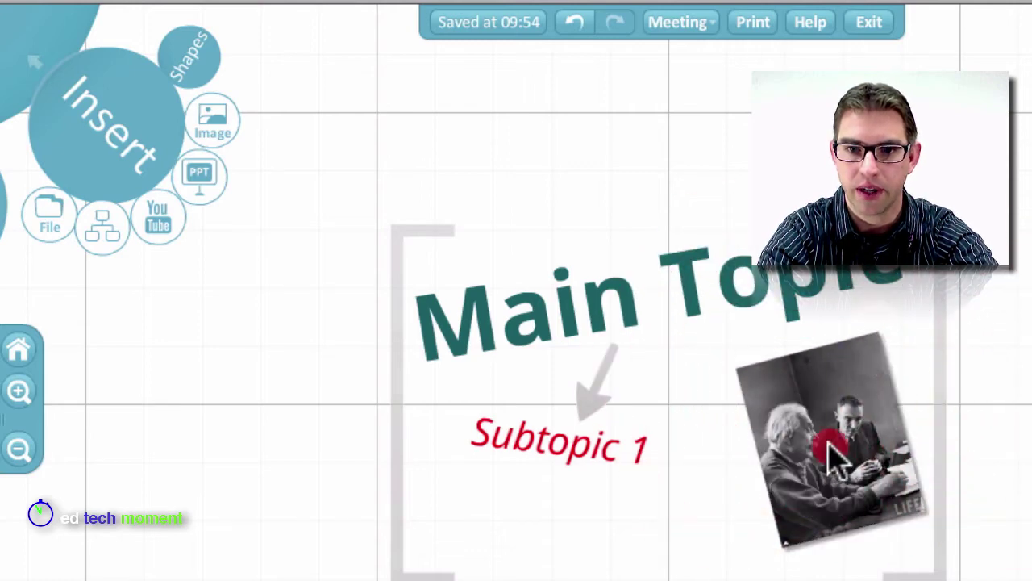
{"action": "left_click_drag", "start_coordinate": [835, 456], "coordinate": [812, 449]}
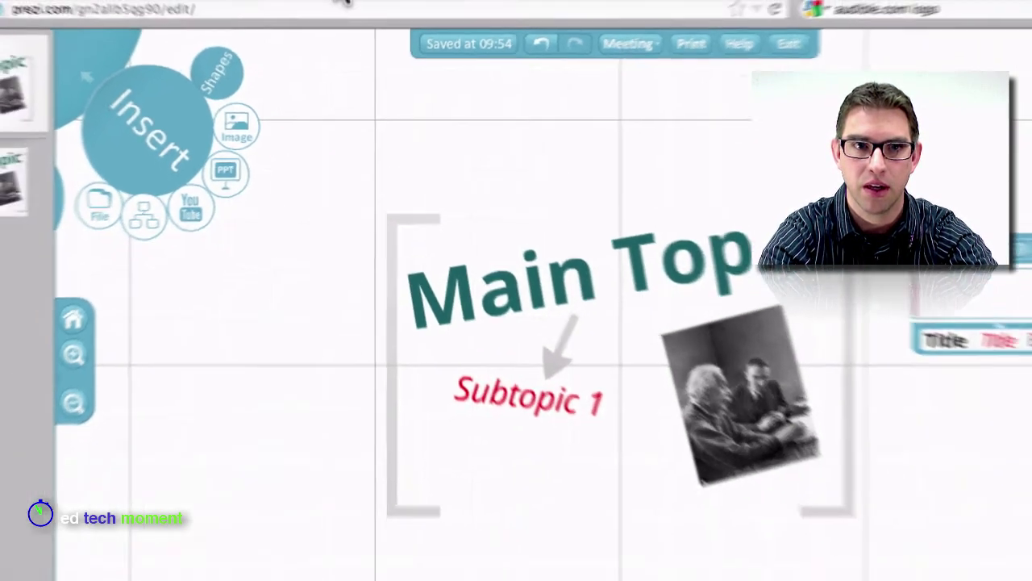
Step: Switch to the YouTube page, copy the link of "Episode 18: Web Browser Shortcuts", and return to the ETM 19 prezi
{"action": "left_click", "coordinate": [343, 15]}
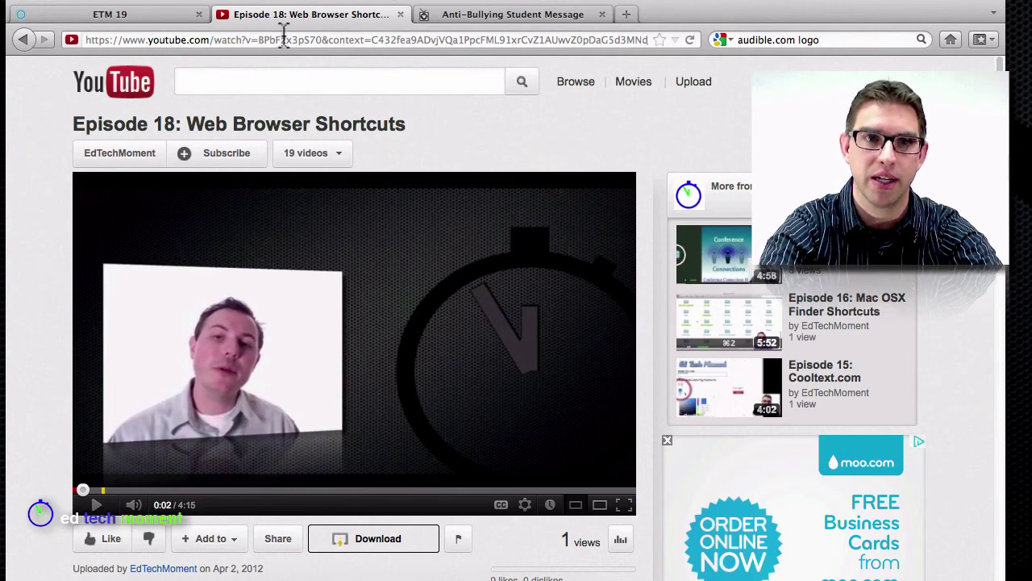
{"action": "left_click", "coordinate": [342, 38]}
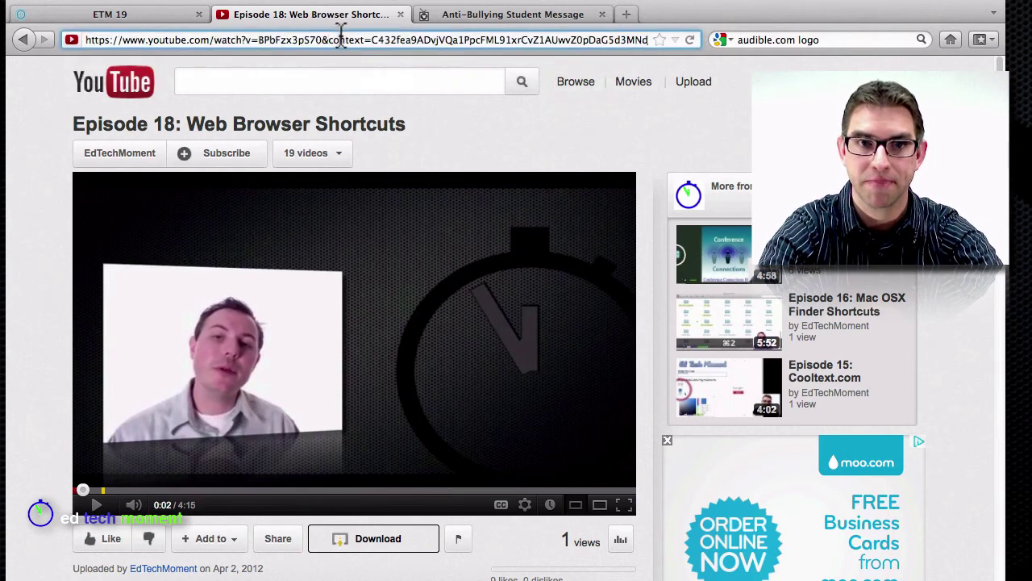
{"action": "right_click", "coordinate": [342, 38]}
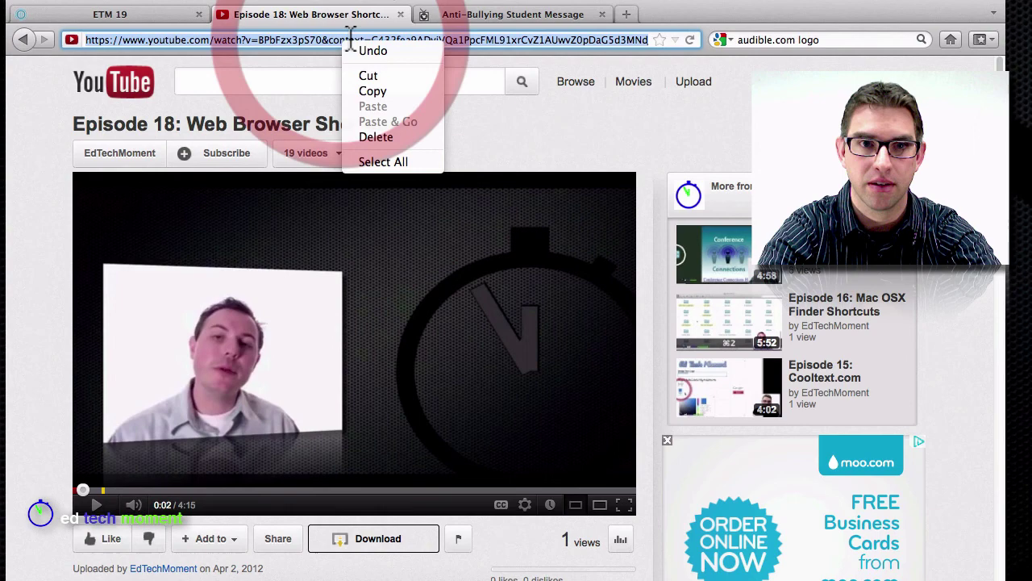
{"action": "left_click", "coordinate": [392, 91]}
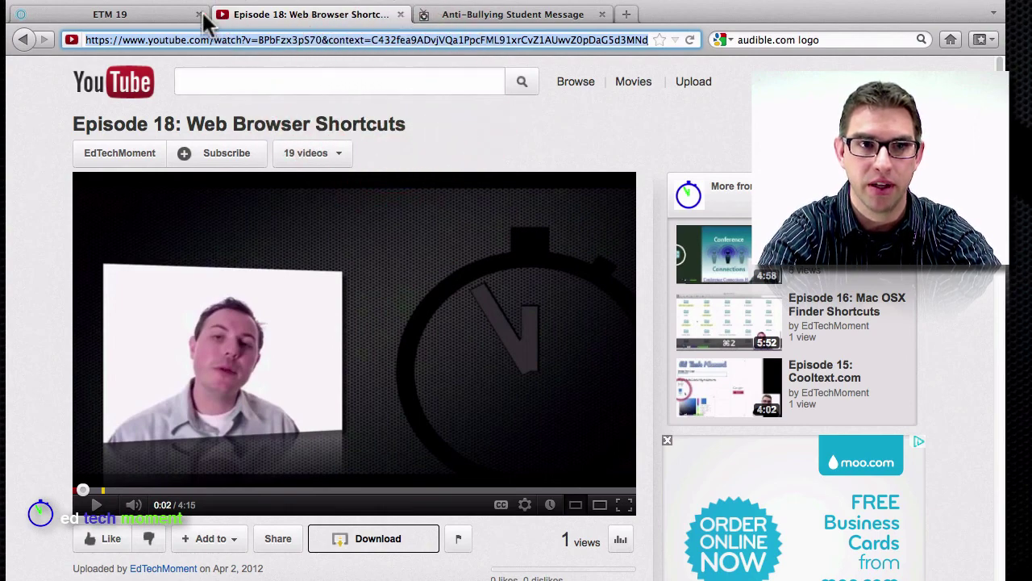
{"action": "left_click", "coordinate": [161, 14]}
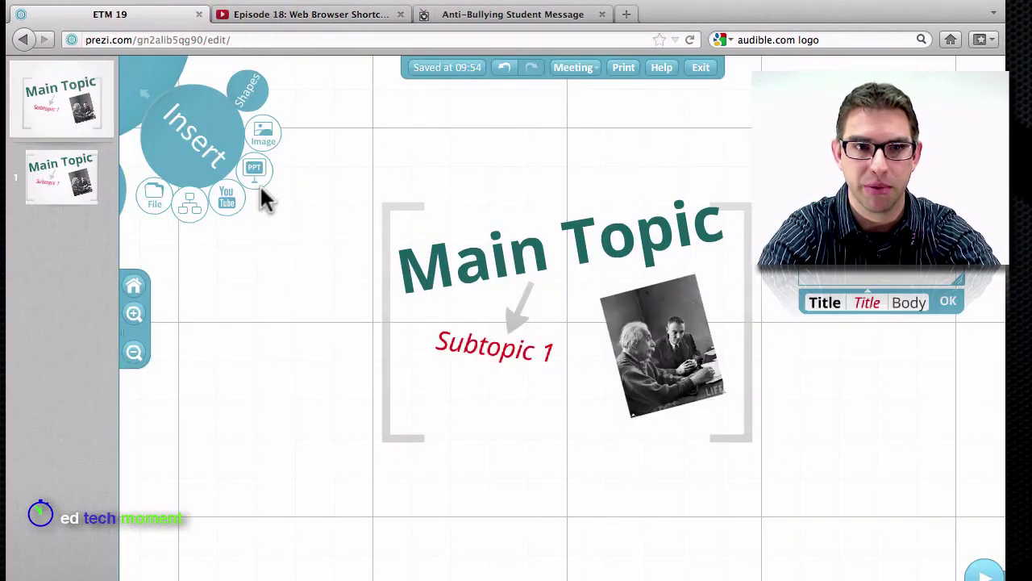
Step: Insert a YouTube video into the prezi using the copied link
{"action": "left_click", "coordinate": [225, 197]}
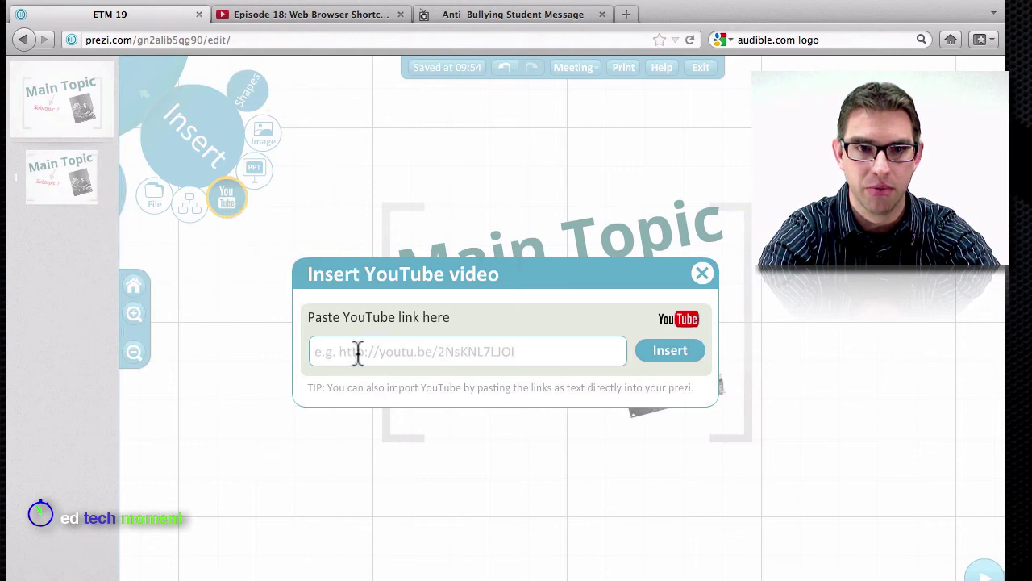
{"action": "left_click", "coordinate": [358, 352]}
{"action": "right_click", "coordinate": [358, 352]}
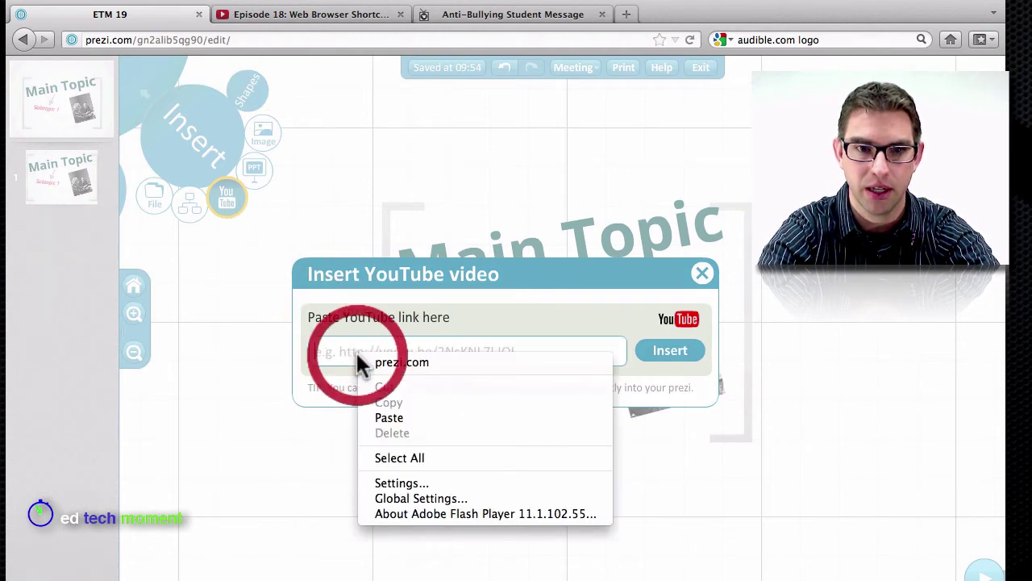
{"action": "left_click", "coordinate": [406, 417]}
{"action": "left_click", "coordinate": [669, 352]}
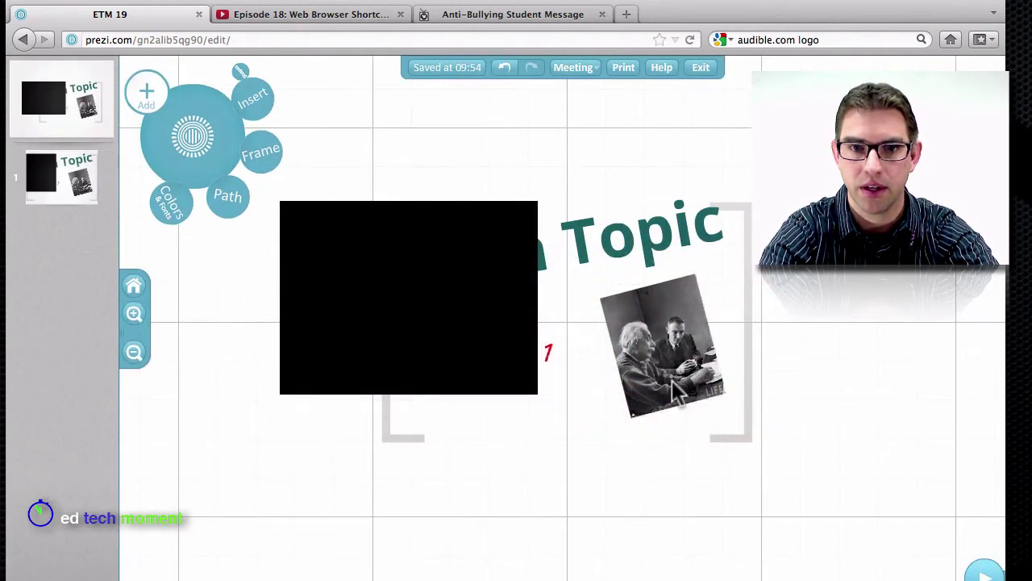
Step: Shrink the black video, tilt it to match Subtopic 1, and place it directly below that text
{"action": "left_click_drag", "start_coordinate": [411, 302], "coordinate": [403, 431]}
{"action": "left_click_drag", "start_coordinate": [410, 473], "coordinate": [457, 419]}
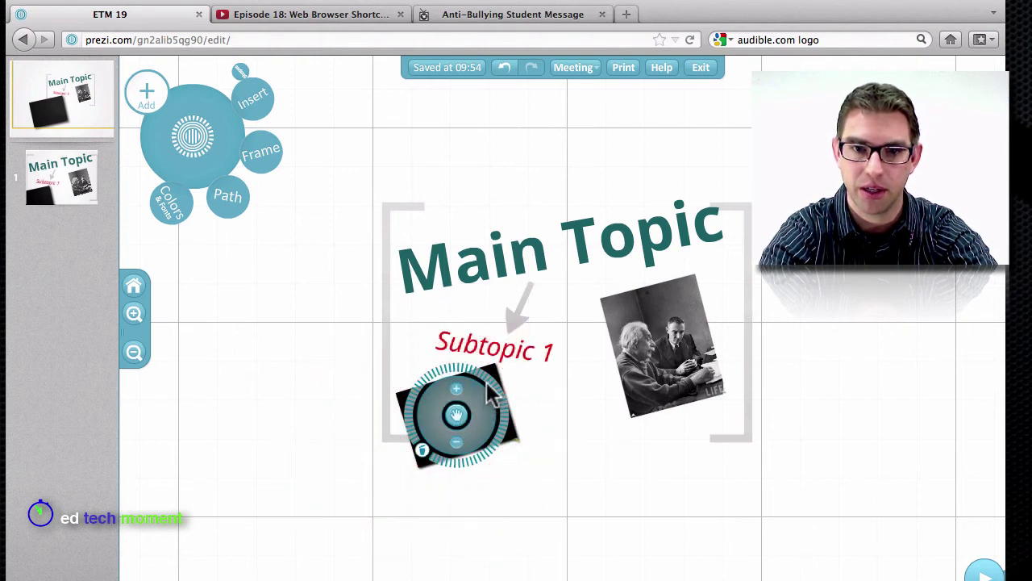
{"action": "left_click_drag", "start_coordinate": [495, 364], "coordinate": [489, 457]}
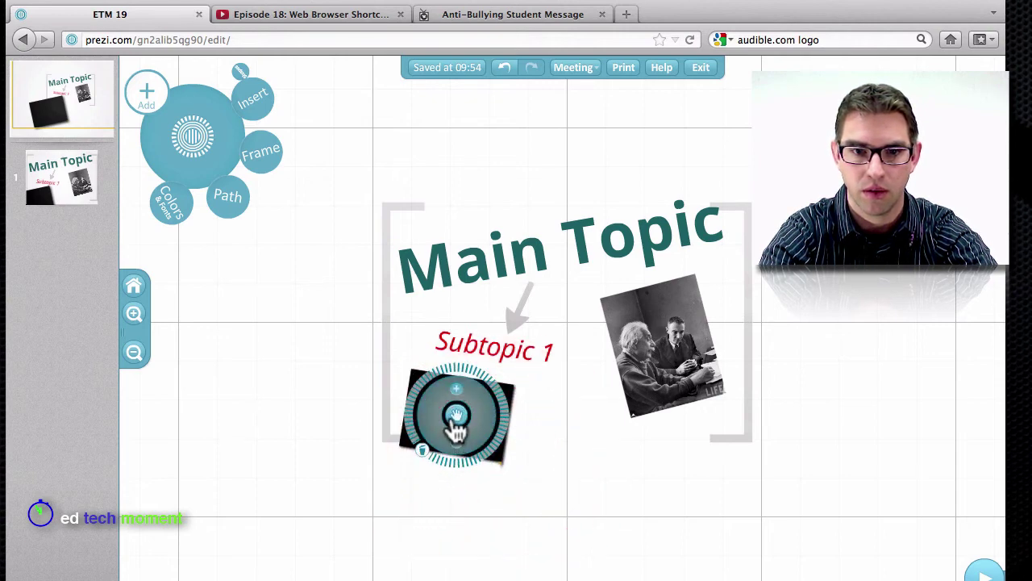
{"action": "left_click_drag", "start_coordinate": [455, 425], "coordinate": [480, 418]}
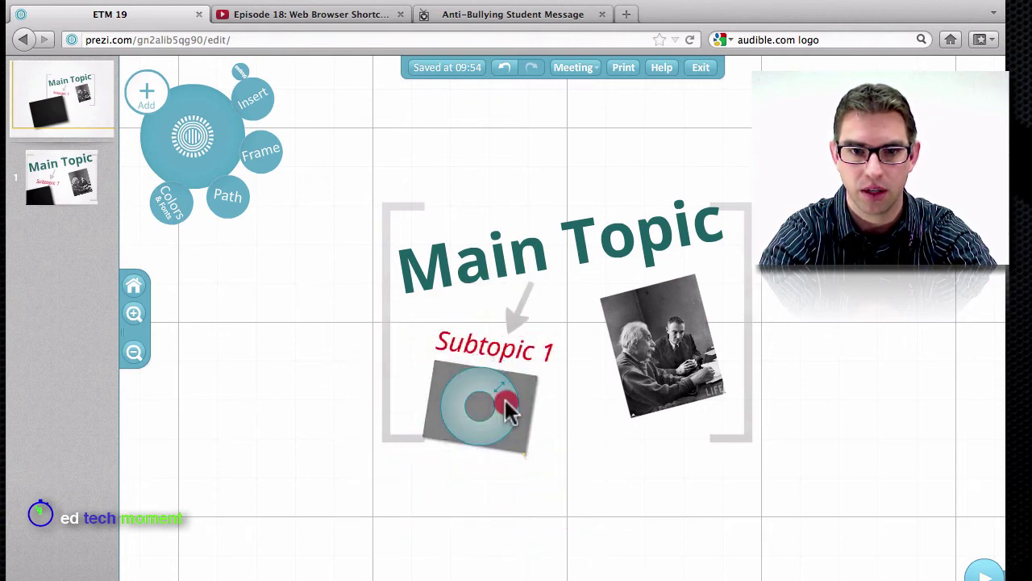
{"action": "left_click", "coordinate": [560, 399]}
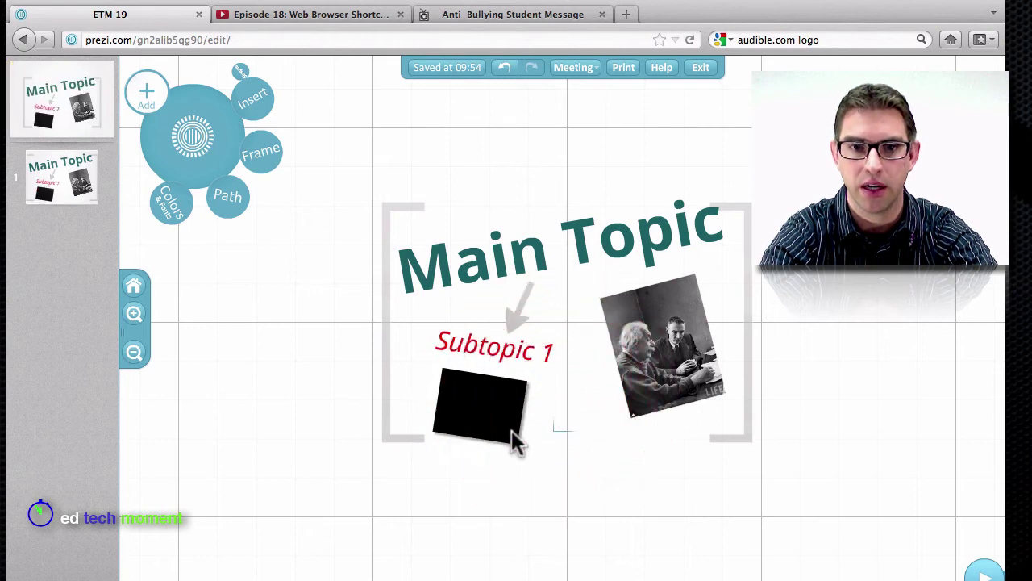
Step: Discard the stray empty text box and open the options for inserting more content
{"action": "double_click", "coordinate": [274, 349]}
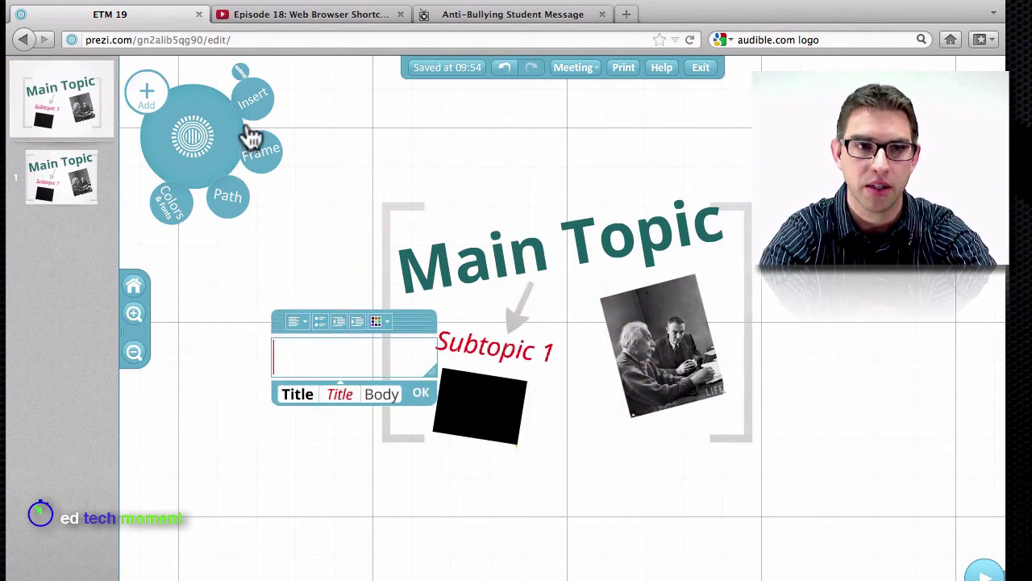
{"action": "left_click", "coordinate": [253, 96]}
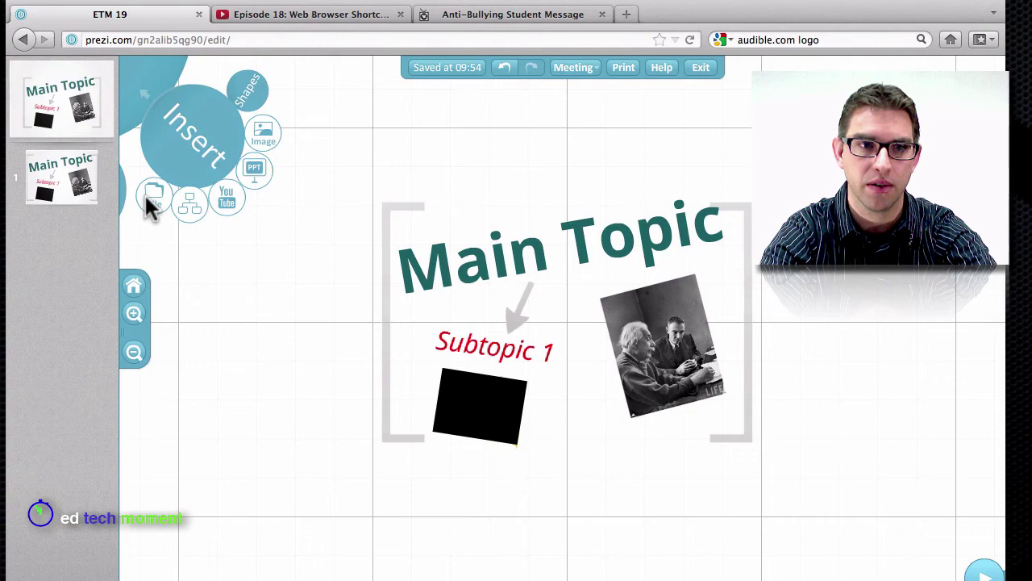